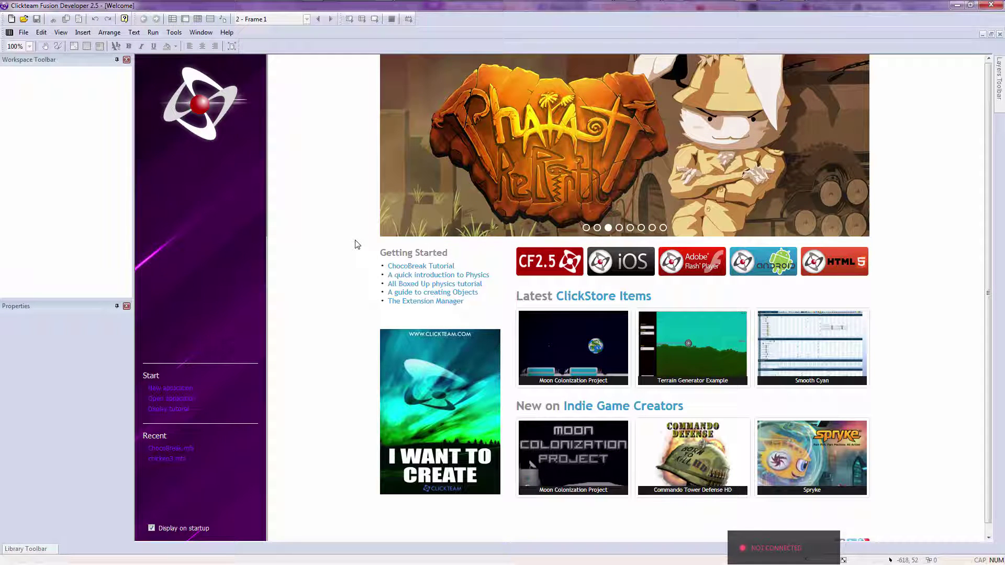
Create a new application and add two more frames, Frame 2 and Frame 3, to its storyboard.
left_click(11, 19)
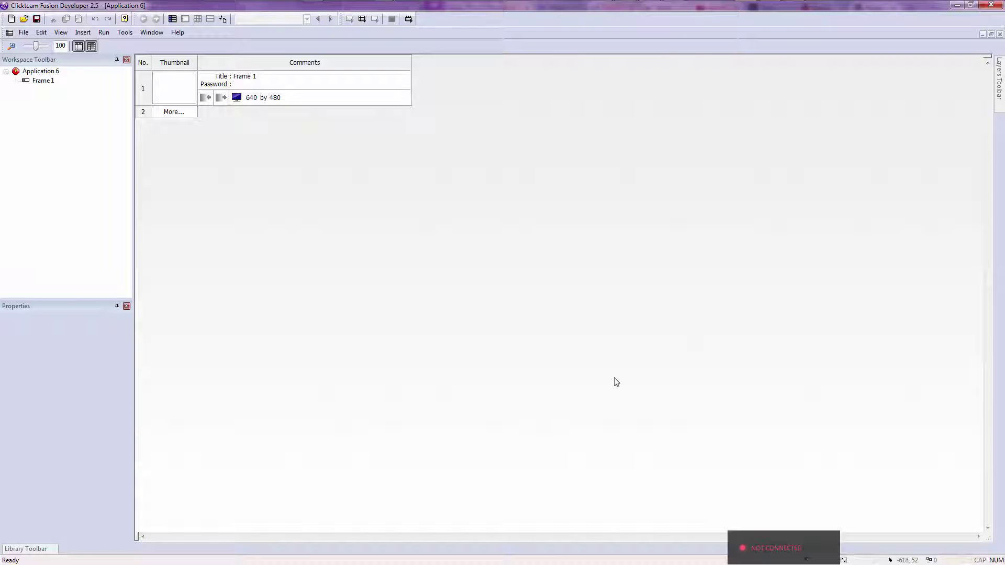
left_click_drag(772, 552, 931, 548)
left_click(920, 538)
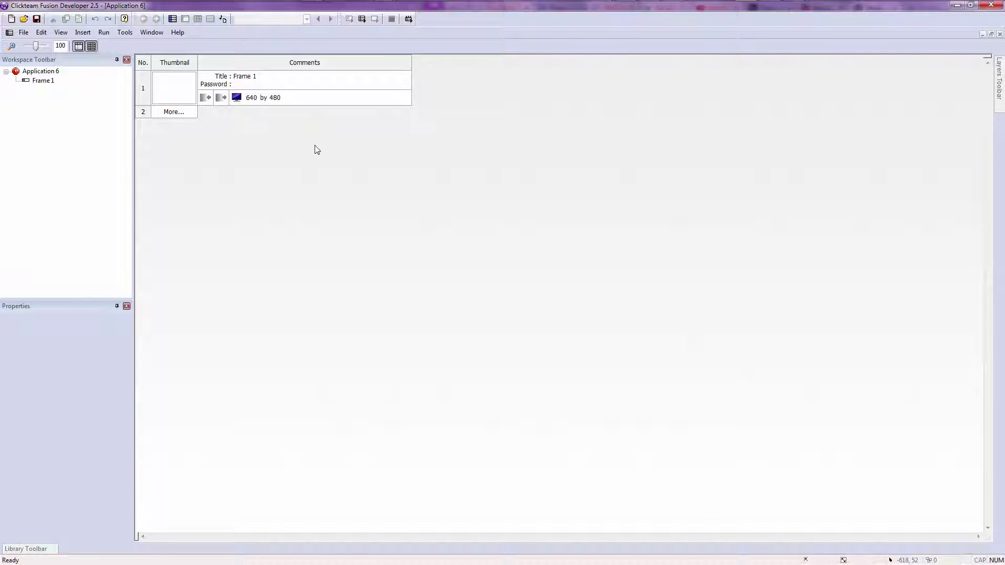
left_click(145, 116)
left_click(146, 152)
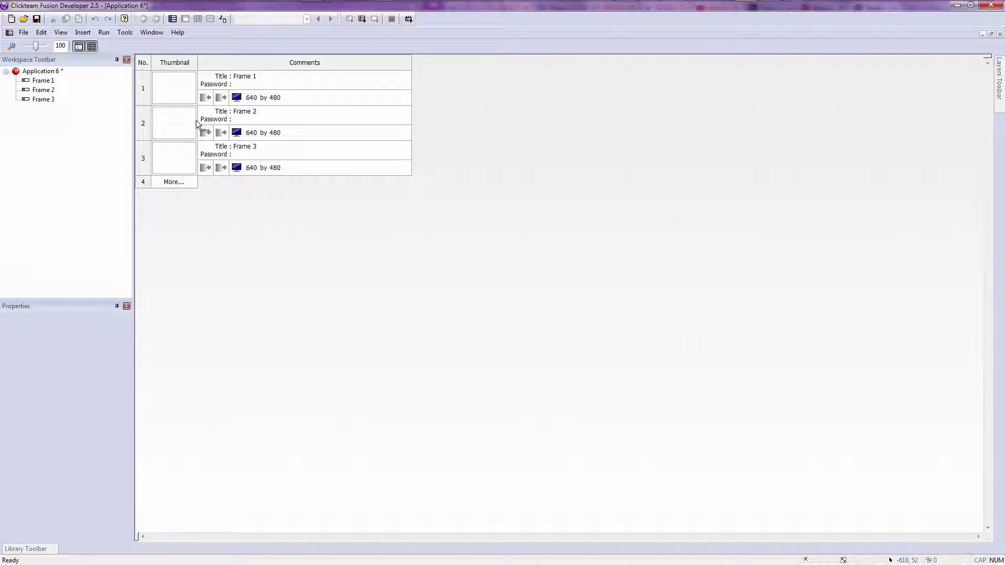
Open Frame 1 for editing from the storyboard.
double_click(162, 90)
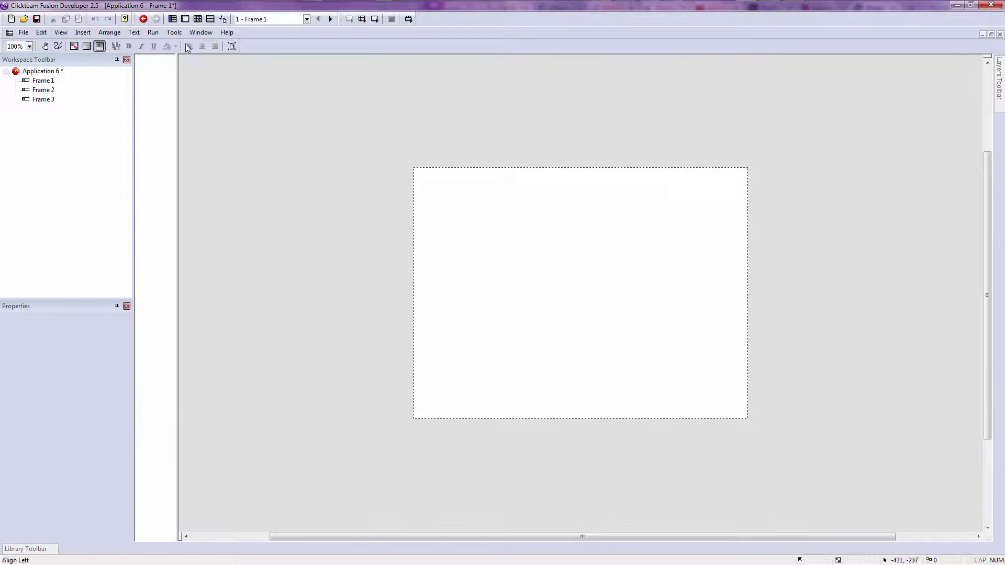
left_click(172, 18)
double_click(174, 88)
Insert an Active object into Frame 1 and move it to about X 192, Y 128.
double_click(480, 306)
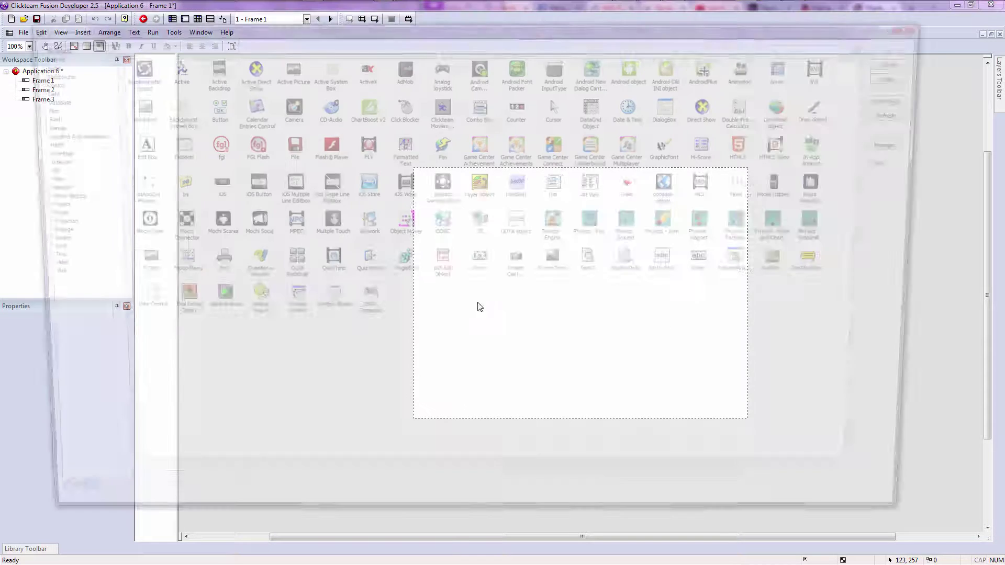
double_click(160, 72)
left_click(467, 269)
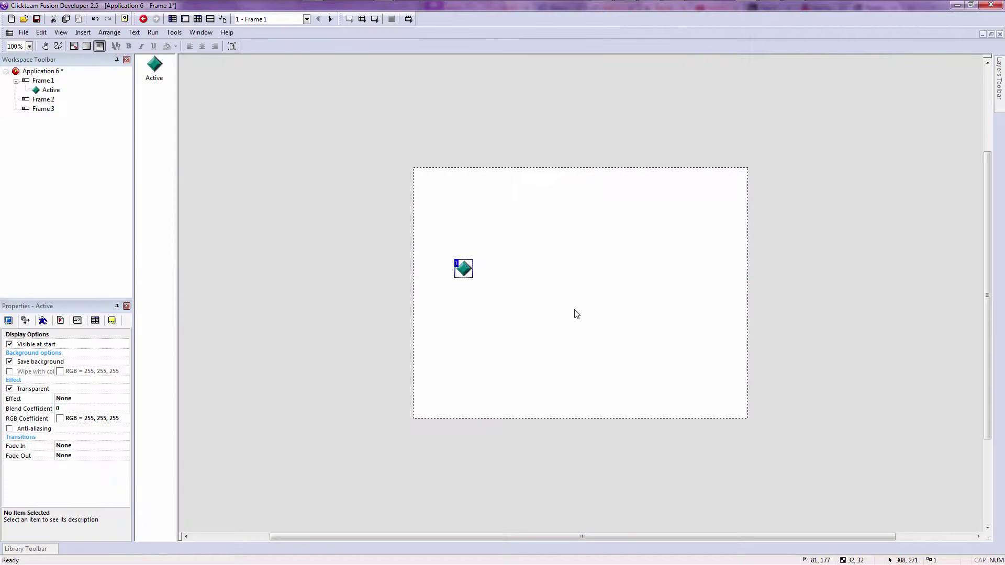
left_click(577, 314)
left_click(470, 270)
left_click_drag(469, 271, 528, 244)
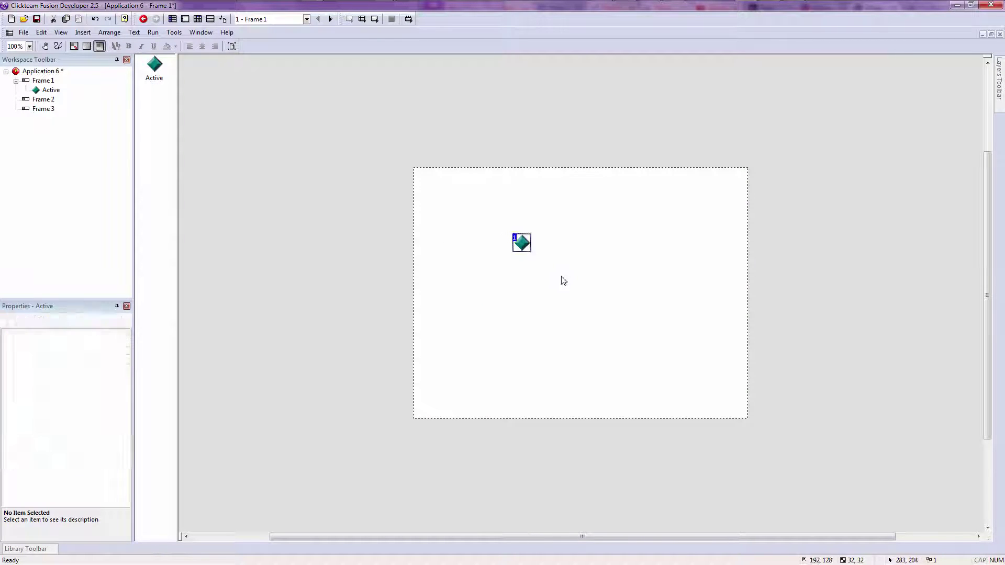
Select the Active object with a selection box around it and delete it from Frame 1.
left_click(563, 281)
left_click(516, 238)
left_click(578, 305)
left_click_drag(476, 189, 606, 281)
left_click(437, 192)
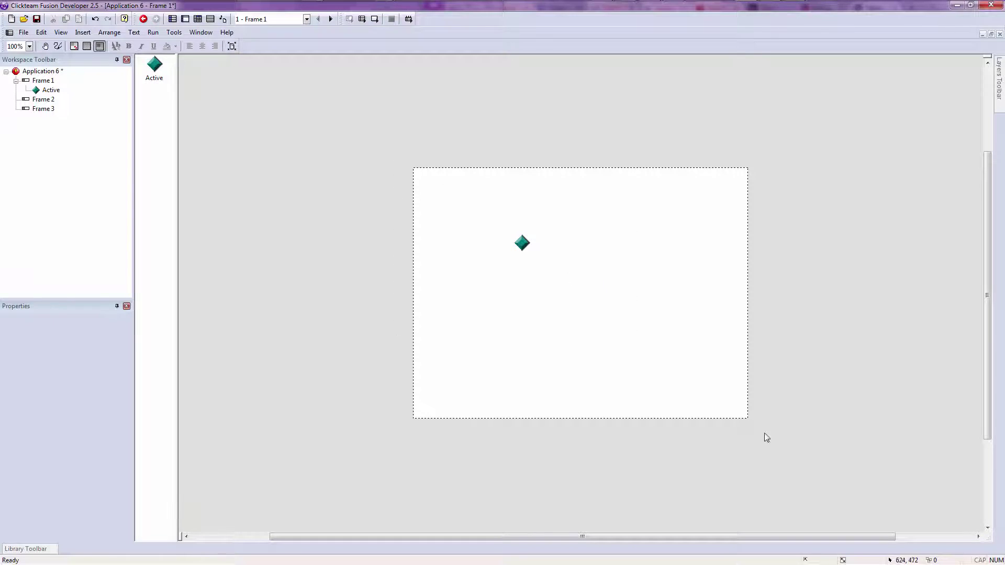
left_click_drag(767, 438, 398, 151)
mouse_move(801, 445)
left_mouse_down()
mouse_move(366, 180)
mouse_move(366, 147)
mouse_move(648, 368)
mouse_move(785, 446)
left_mouse_up()
left_click(365, 151)
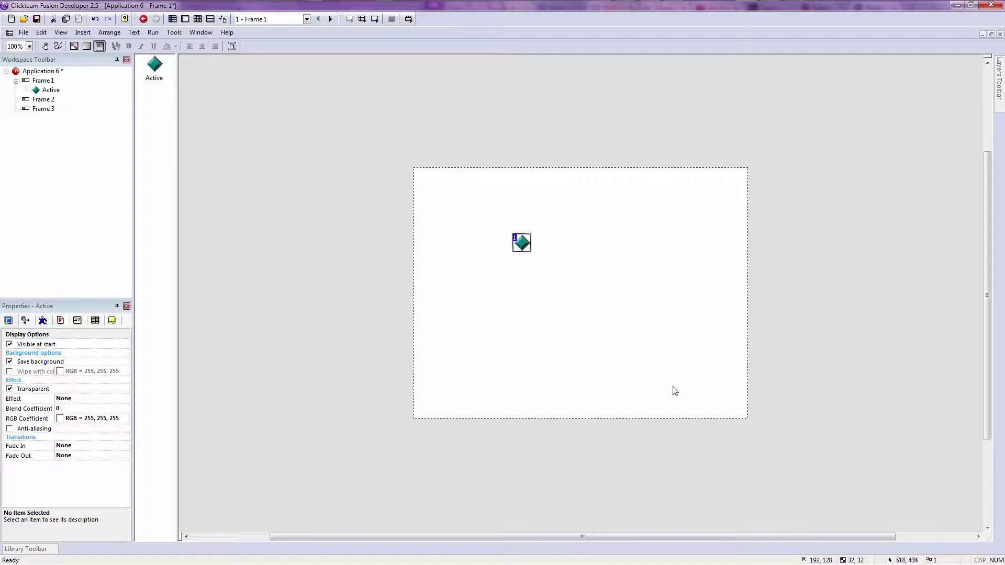
left_click(675, 391)
left_click_drag(497, 212, 590, 301)
left_click(525, 257)
left_click_drag(511, 218, 556, 265)
key("Delete")
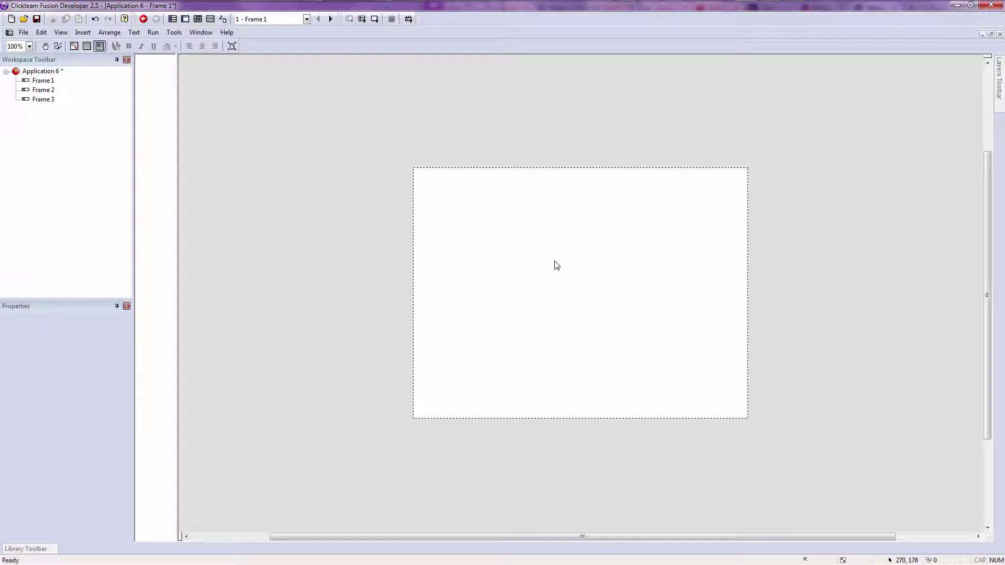
Insert an Active object into Frame 1 and position it near the middle, at about X 288, Y 160.
double_click(557, 266)
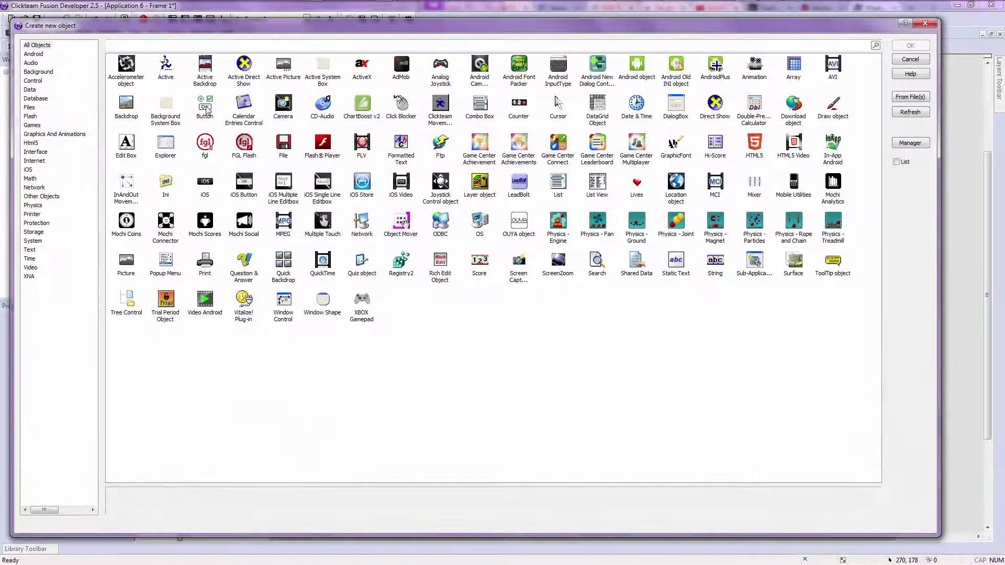
double_click(173, 74)
left_click(581, 235)
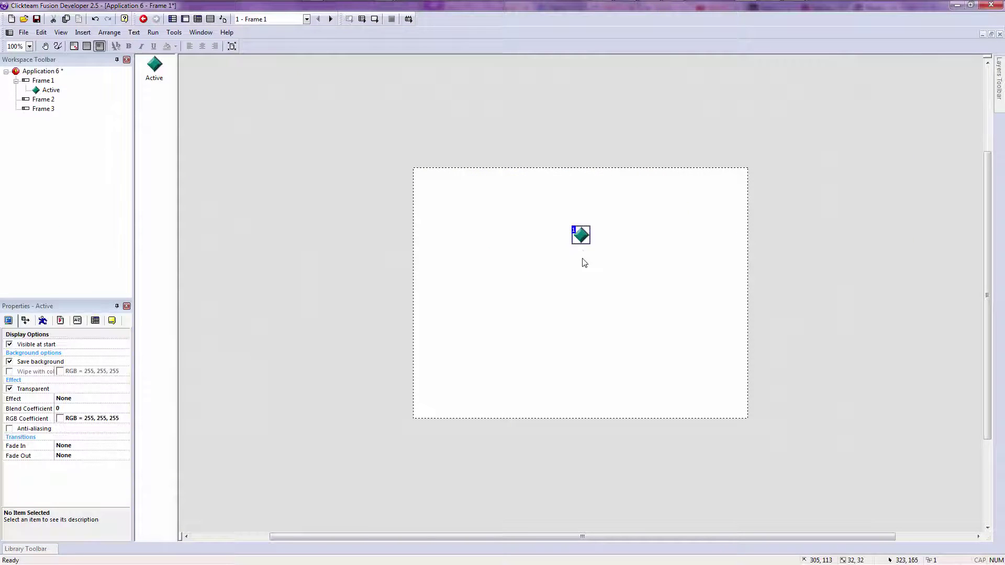
left_click_drag(584, 237, 573, 268)
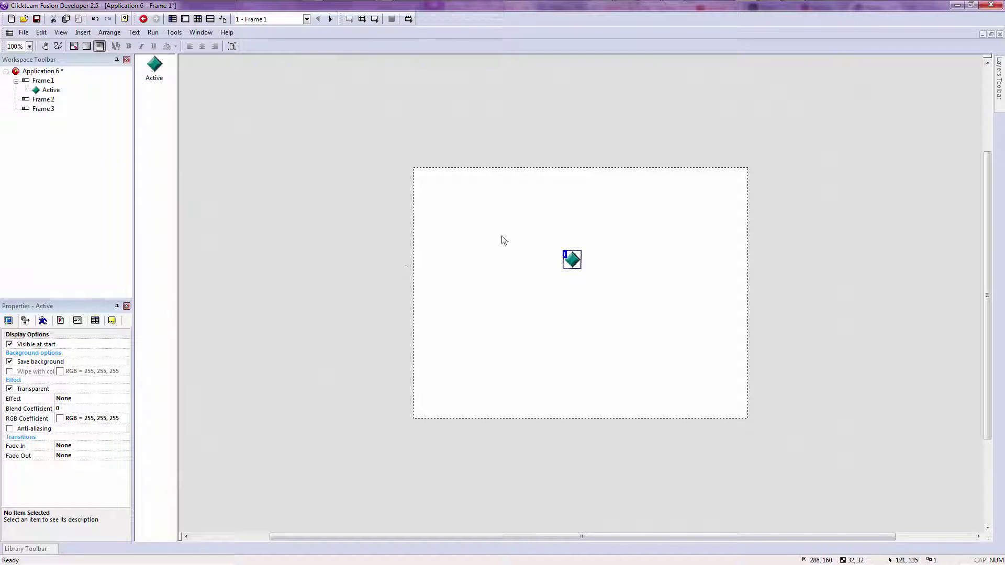
Give the Active object a Platform movement with gravity set to 20.
left_click(46, 323)
left_click(82, 359)
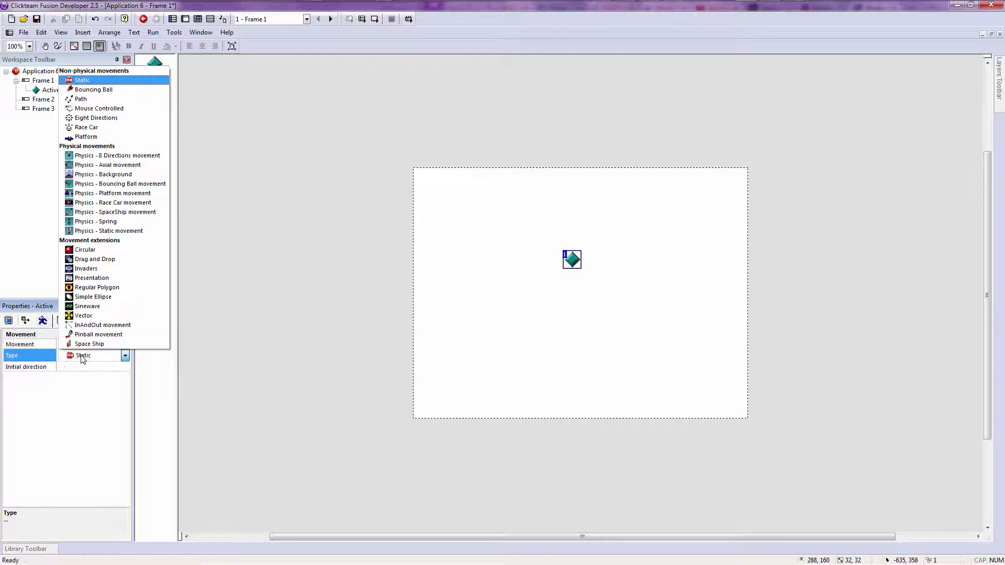
left_click(79, 135)
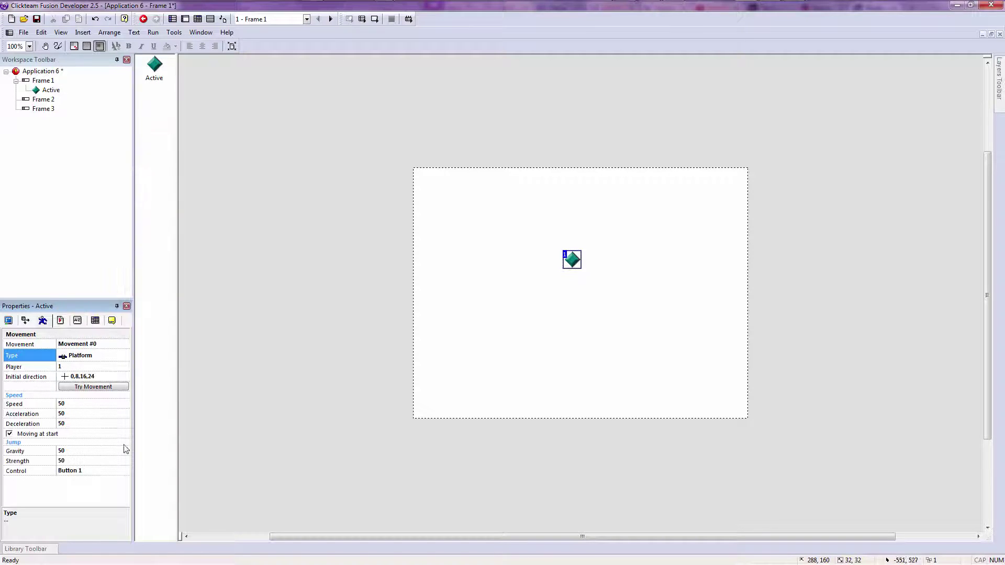
left_click(107, 453)
type("20")
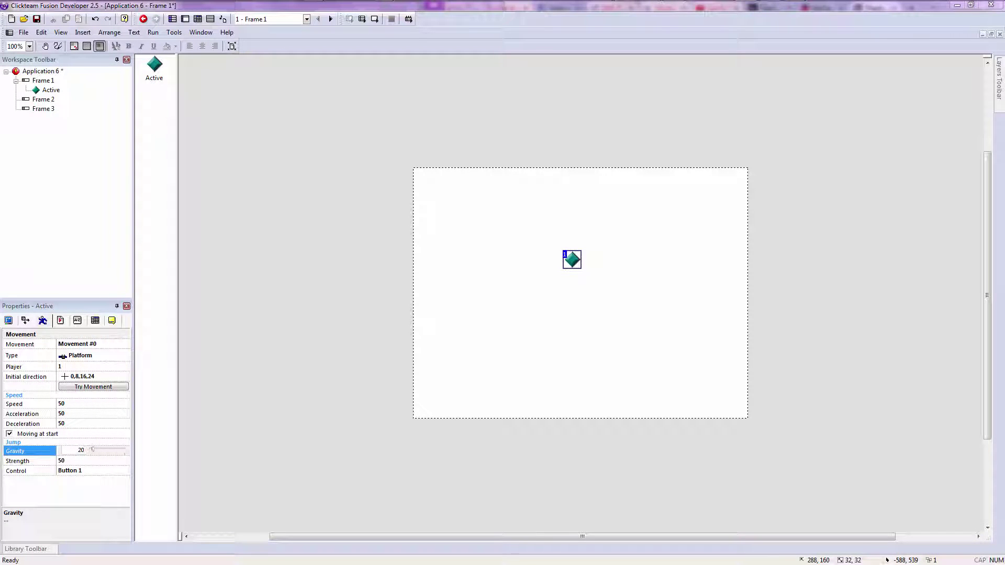
key("Return")
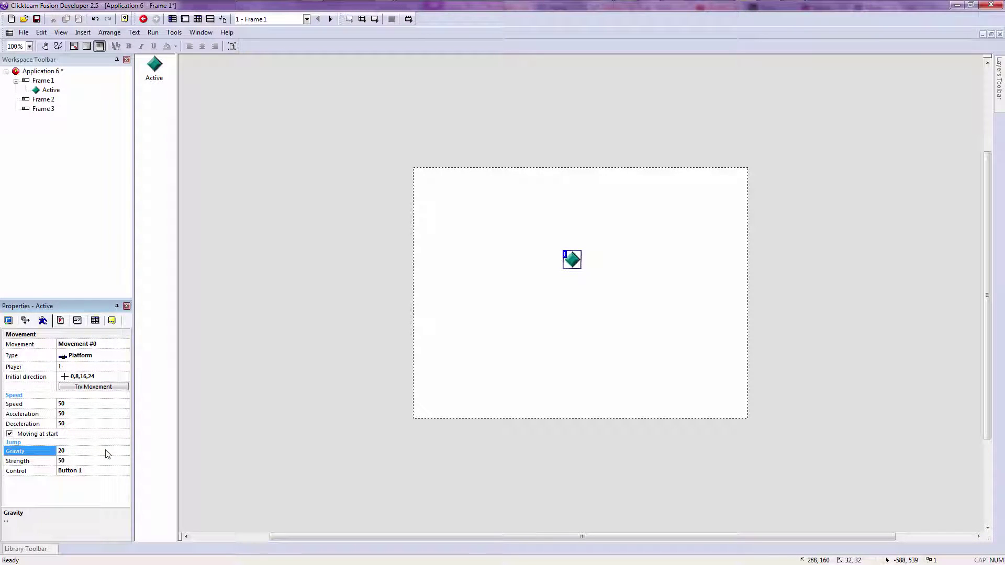
Insert a Quick Backdrop and stretch it across the frame's lower edge to about 642 by 100 pixels.
double_click(467, 377)
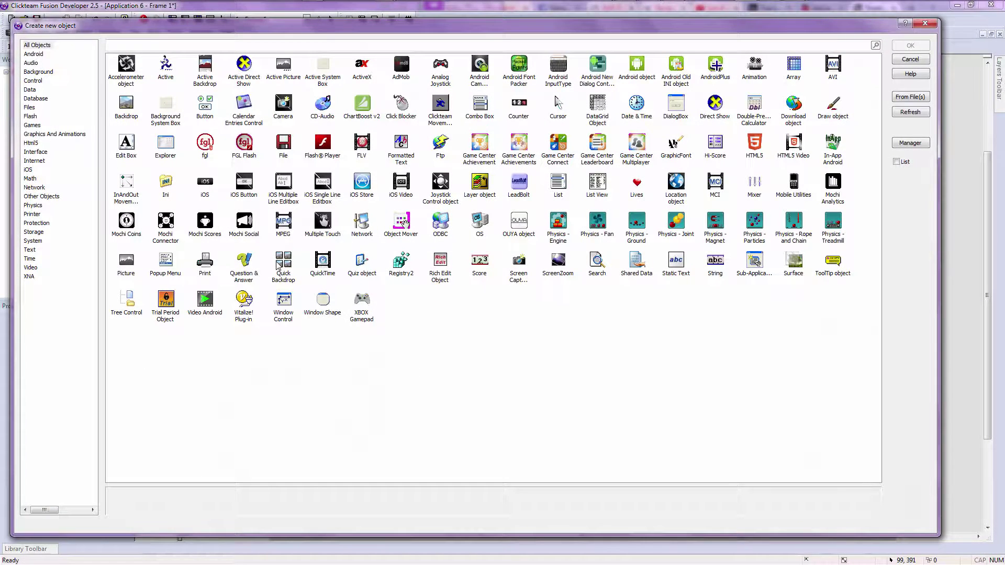
double_click(283, 262)
left_click(417, 361)
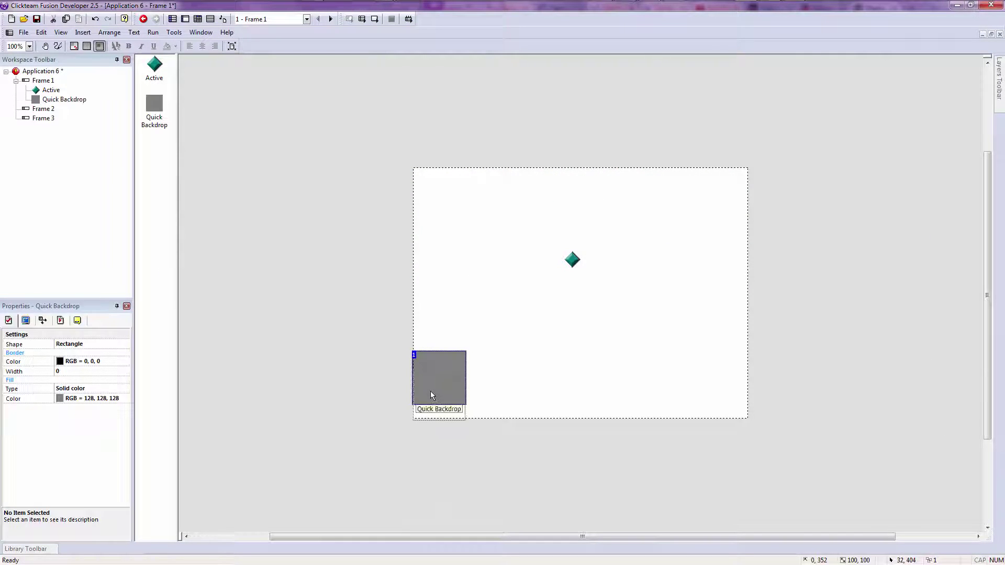
left_click_drag(431, 391, 751, 398)
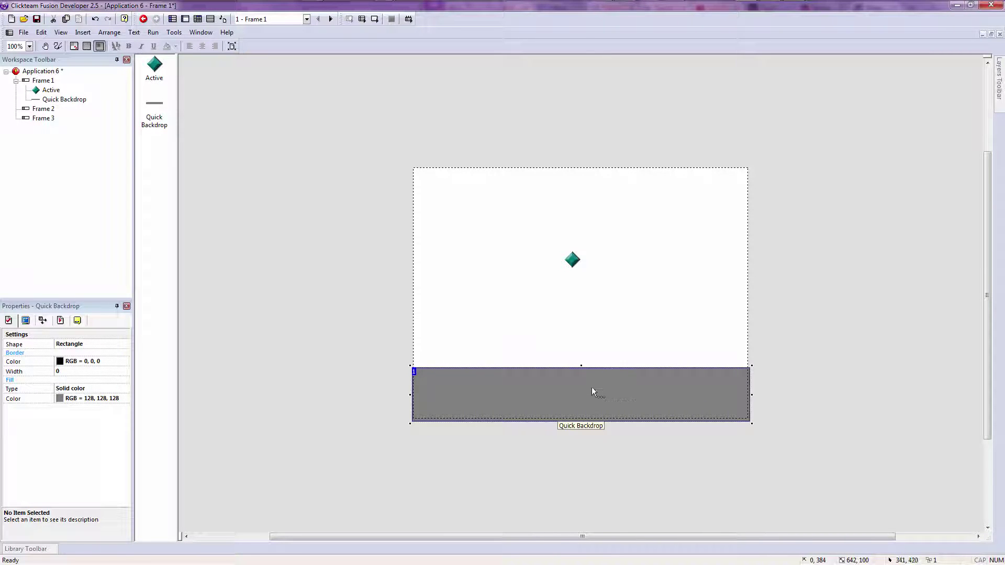
Raise the Quick Backdrop and narrow it from both sides to about 388 by 100 pixels, beneath the Active object.
left_click_drag(591, 387, 592, 337)
left_click_drag(720, 346, 617, 346)
left_click_drag(539, 350, 601, 349)
left_click(623, 310)
Set the Quick Backdrop's obstacle type to Obstacle in its runtime options.
left_click(599, 351)
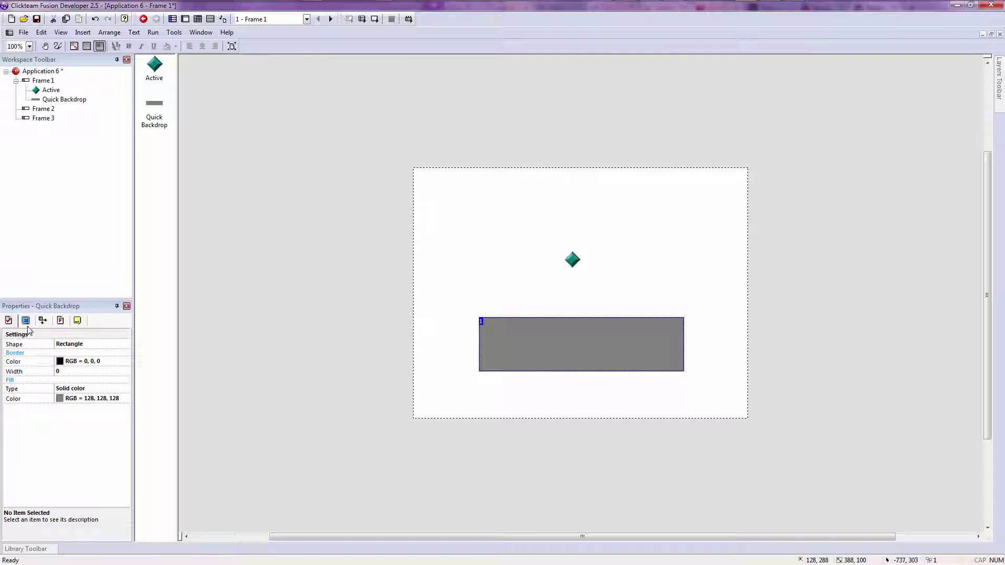
left_click(60, 322)
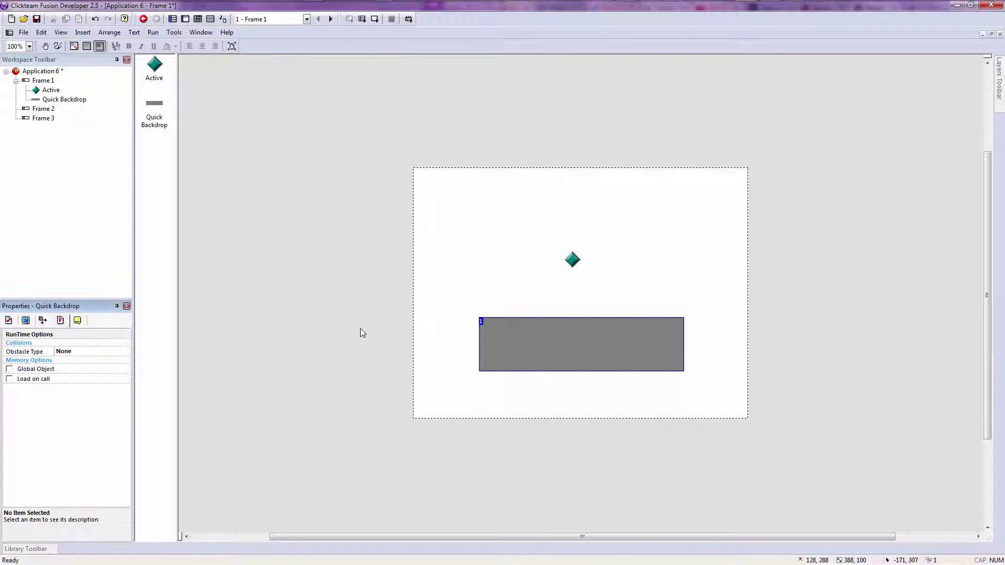
left_click(122, 352)
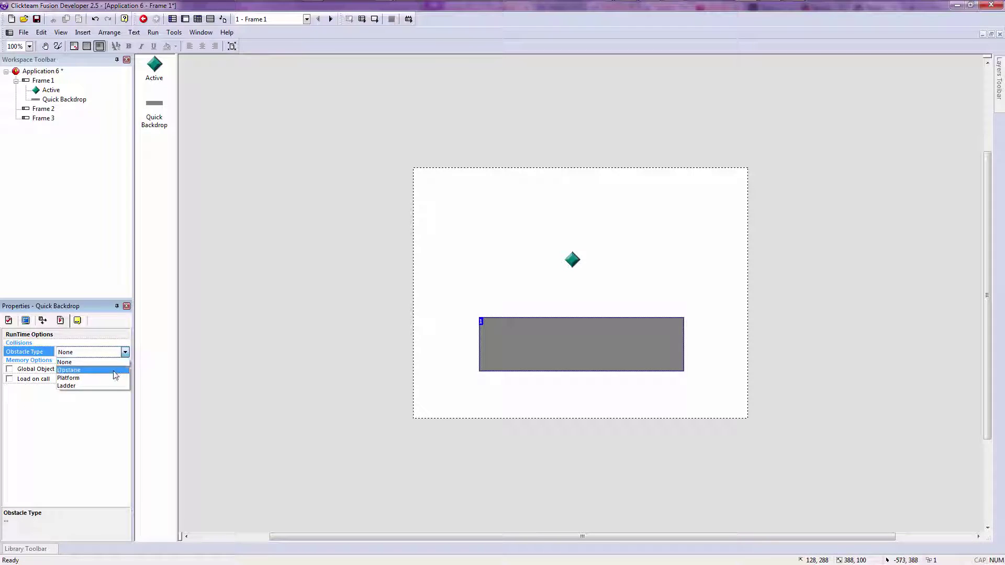
left_click(68, 377)
left_click(547, 293)
left_click(554, 340)
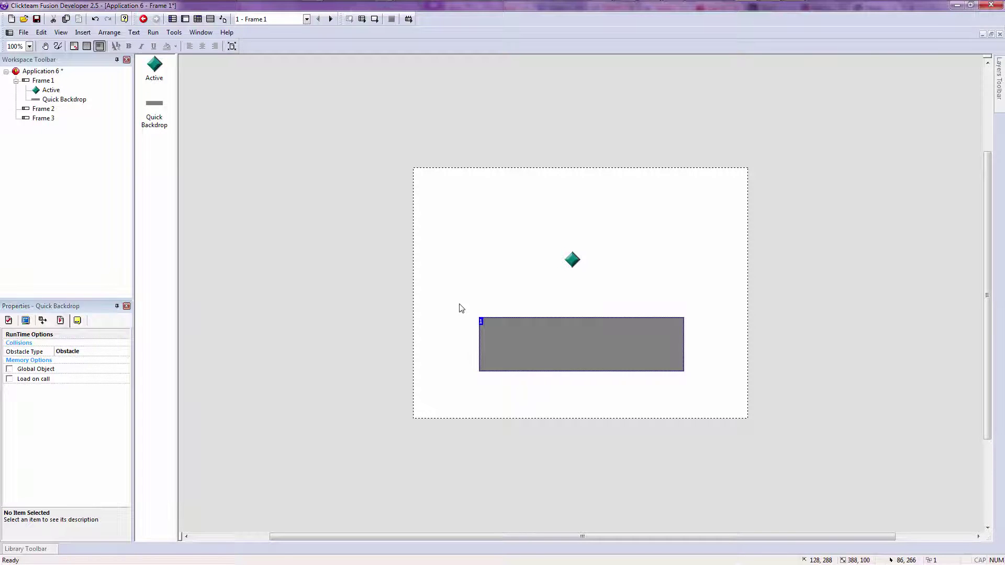
left_click(518, 307)
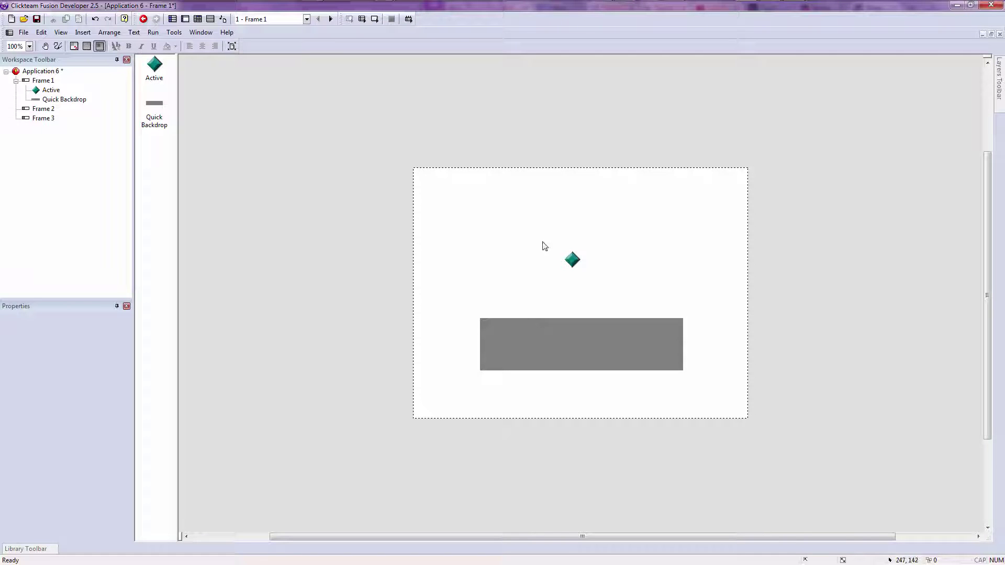
left_click_drag(532, 208, 659, 289)
left_click_drag(386, 142, 358, 158)
left_click(812, 441)
left_click(505, 192)
middle_click_drag(530, 255, 516, 276)
scroll(518, 280, "down", 3)
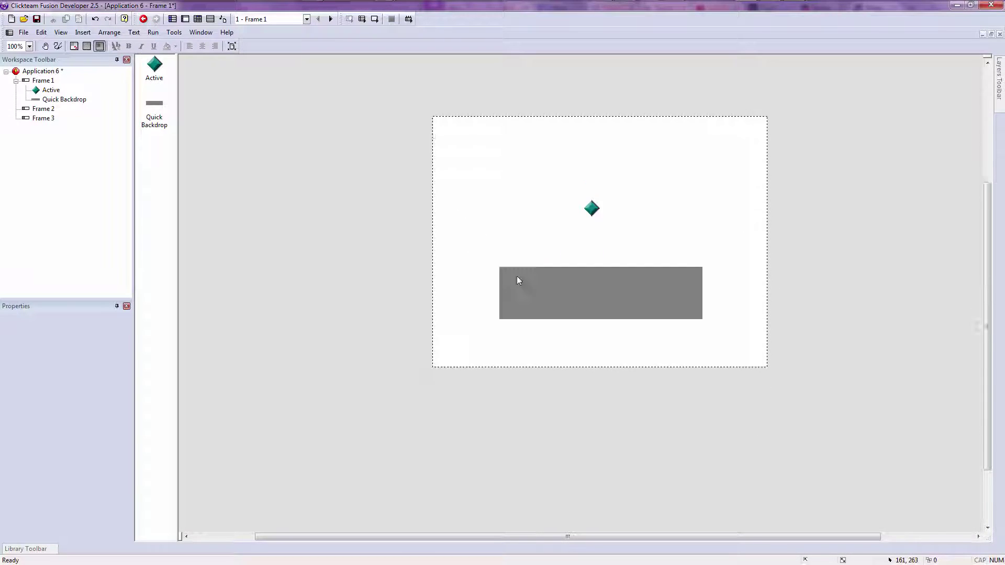
scroll(518, 280, "up", 5)
scroll(518, 280, "down", 3)
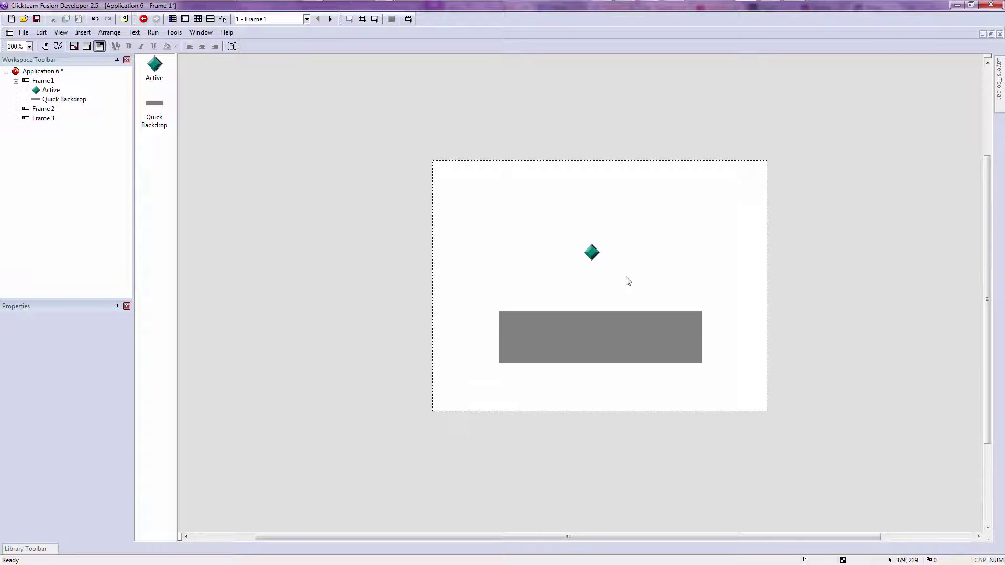
scroll(624, 299, "up", 2)
scroll(579, 277, "down", 1)
Shift the Active object horizontally to about X 320, Y 160, above the backdrop, and deselect it.
left_click(579, 277)
left_click_drag(599, 277, 599, 278)
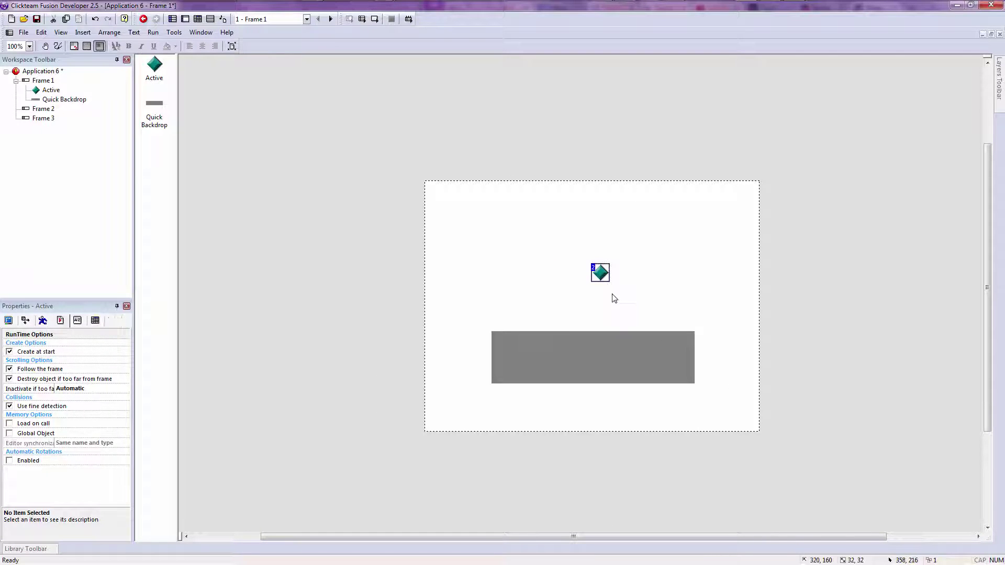
left_click(611, 295)
left_click(557, 341)
left_click(508, 231)
left_click_drag(563, 235, 664, 296)
left_click(498, 281)
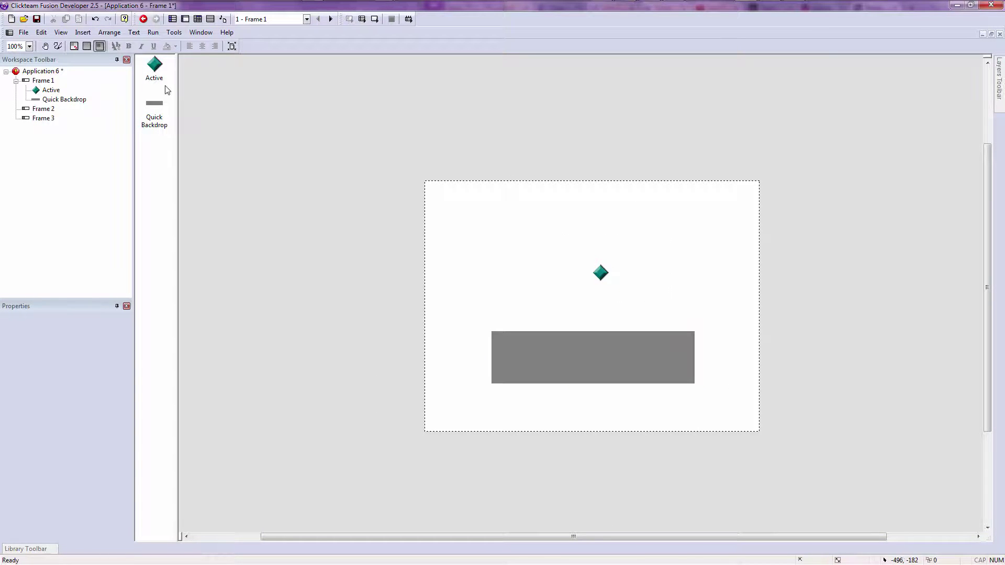
In Frame 1's event editor, add a condition for the Active object colliding with the backdrop.
left_click(197, 19)
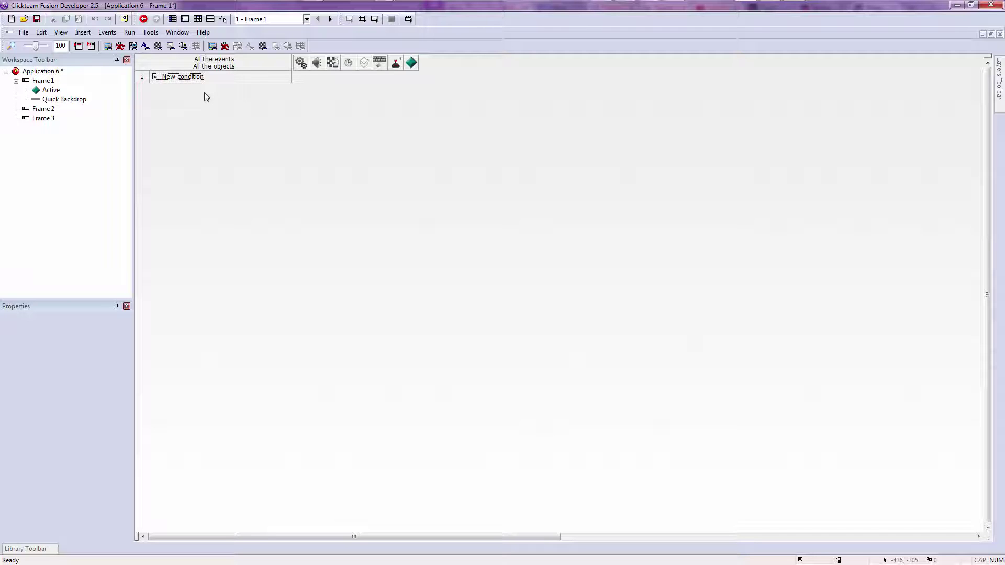
left_click(189, 78)
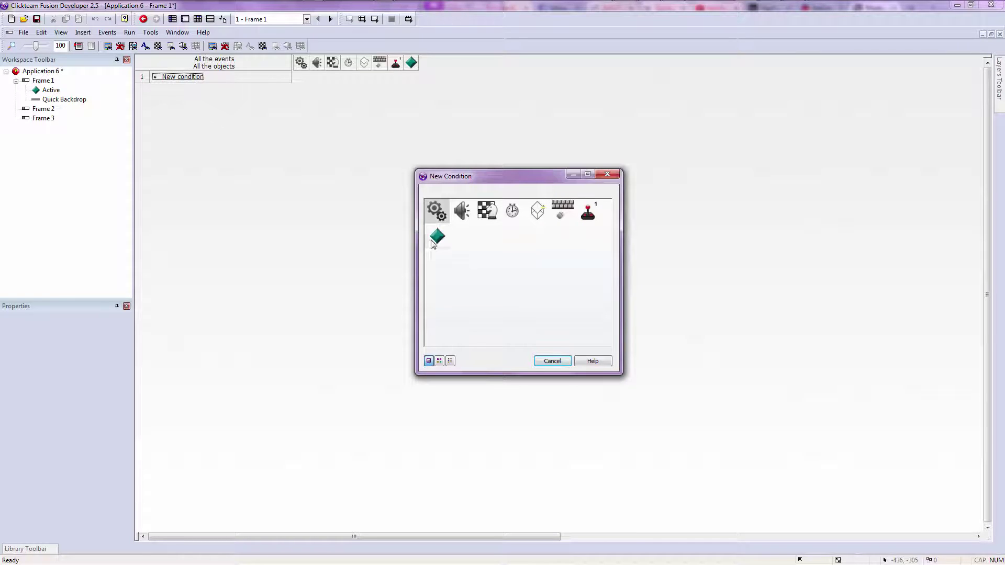
left_click(432, 240)
mouse_move(442, 246)
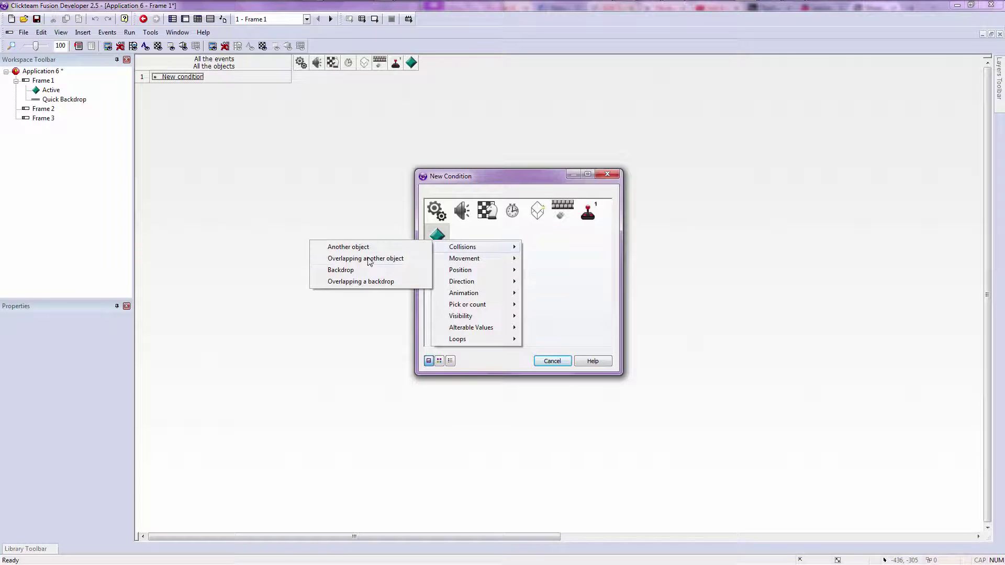
left_click(357, 271)
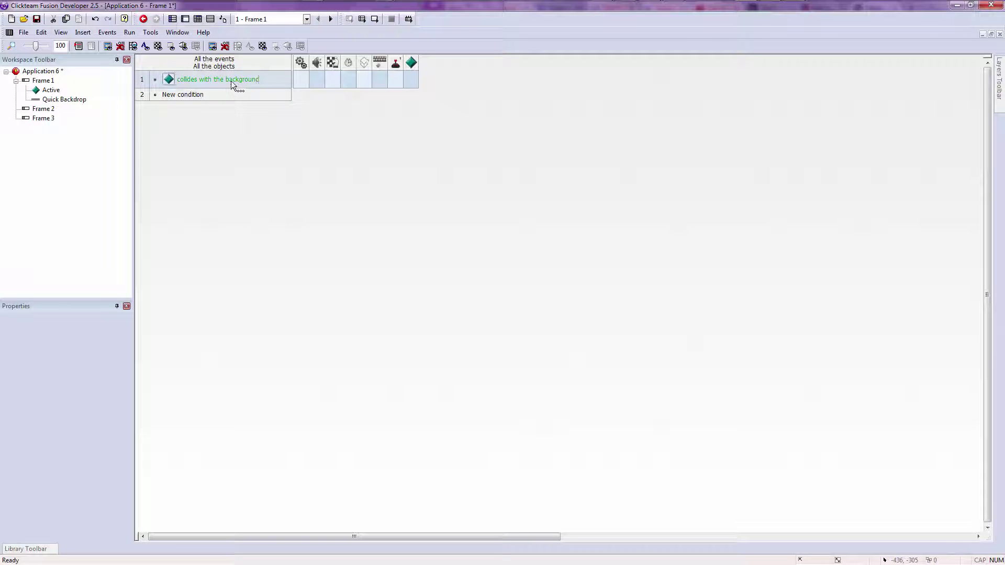
left_click(247, 80)
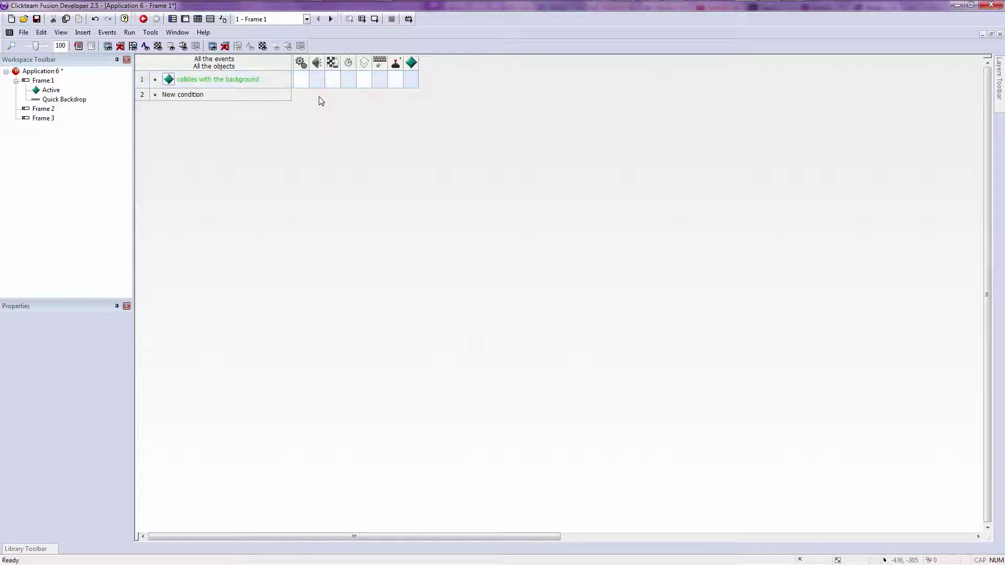
Test-run the frame to watch how the Active object behaves on the backdrop, and close the run window.
left_click(376, 20)
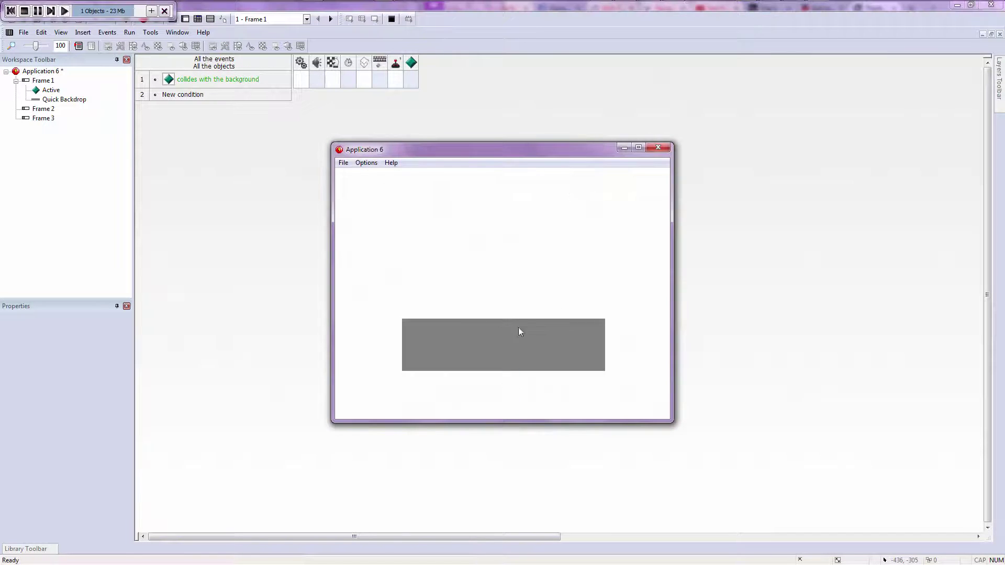
left_click(658, 148)
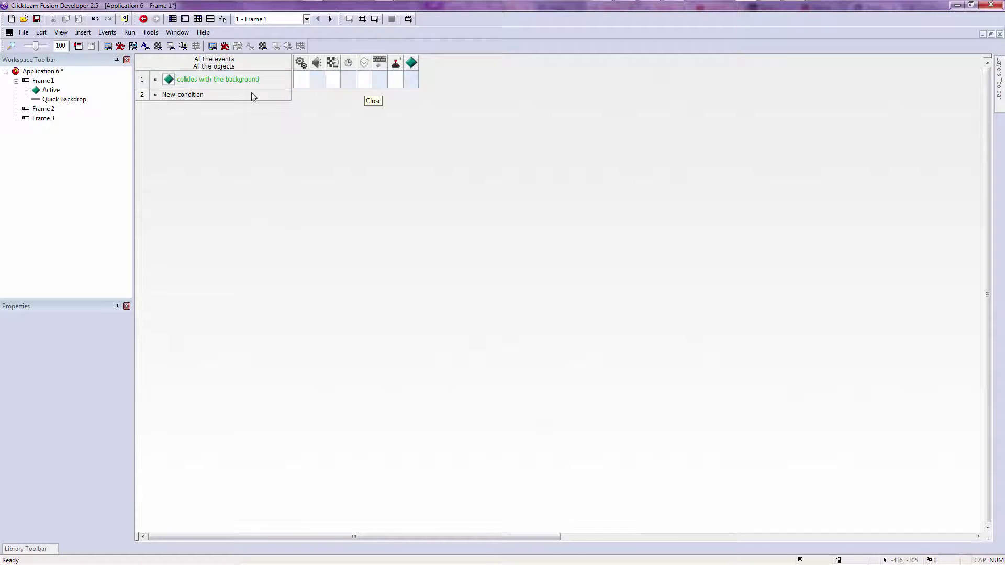
Add a Stop movement action for the Active object to the background collision event.
right_click(411, 82)
mouse_move(434, 89)
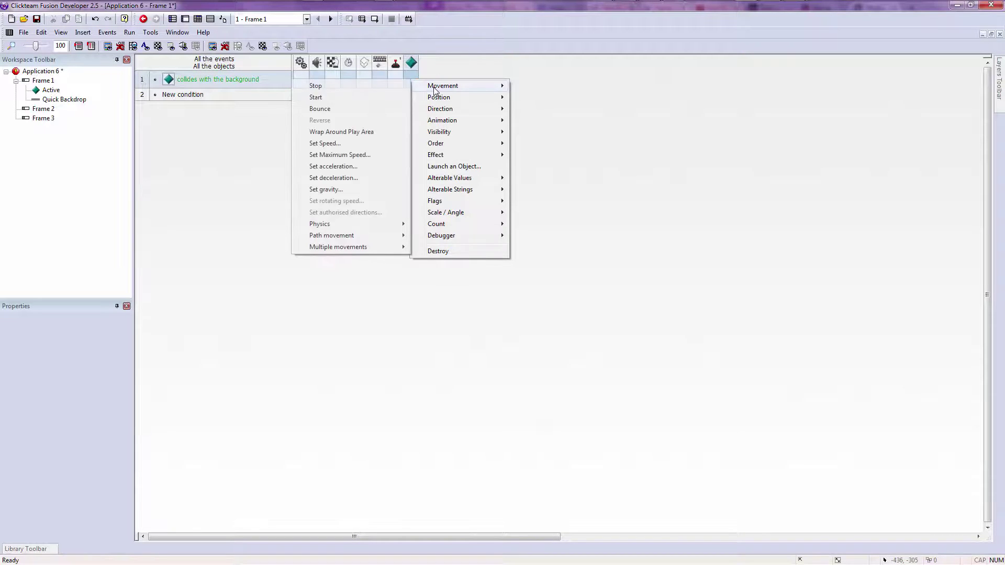
left_click(372, 87)
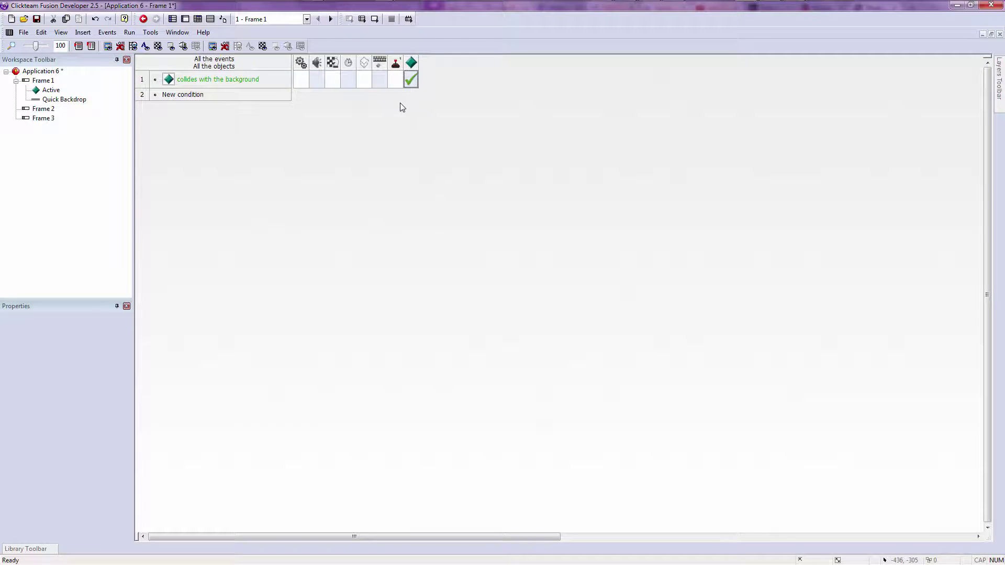
Test-run the frame with the Stop action in place and close the run window.
left_click(375, 19)
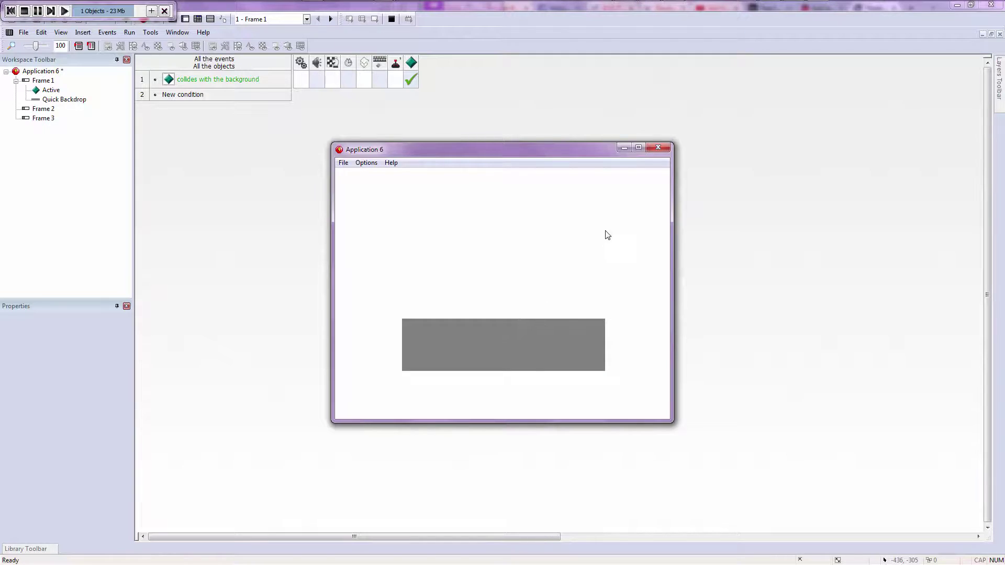
left_click(658, 148)
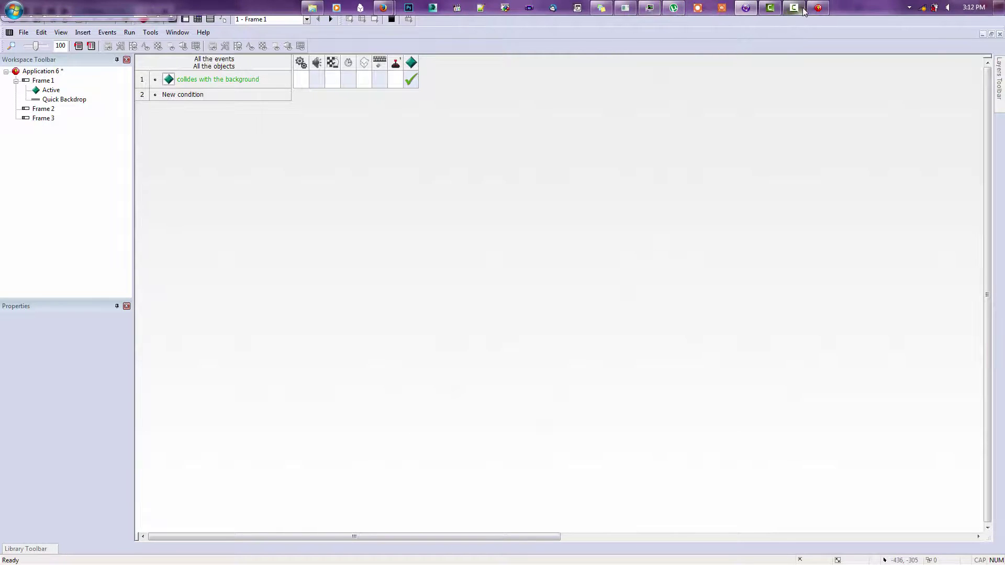
left_click(659, 150)
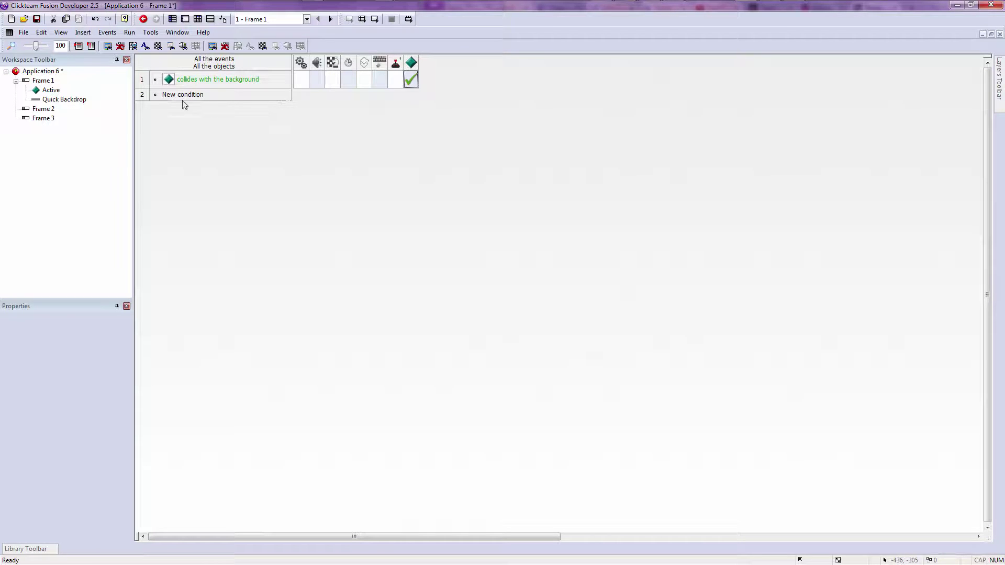
Examine Frame 1's layout in the frame editor and the application's frames in the storyboard editor.
left_click(184, 21)
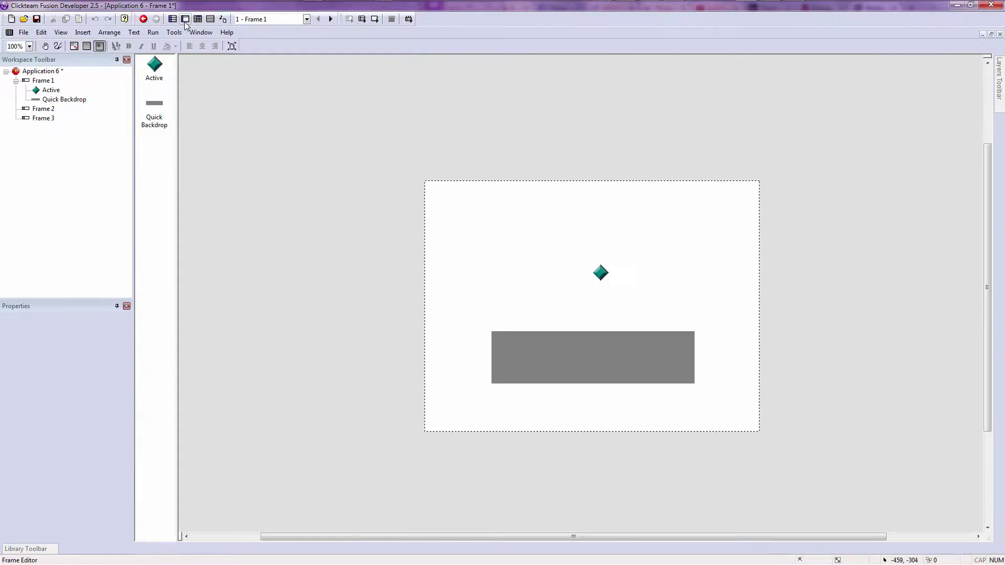
left_click_drag(362, 130, 817, 466)
left_click(821, 472)
left_click(175, 20)
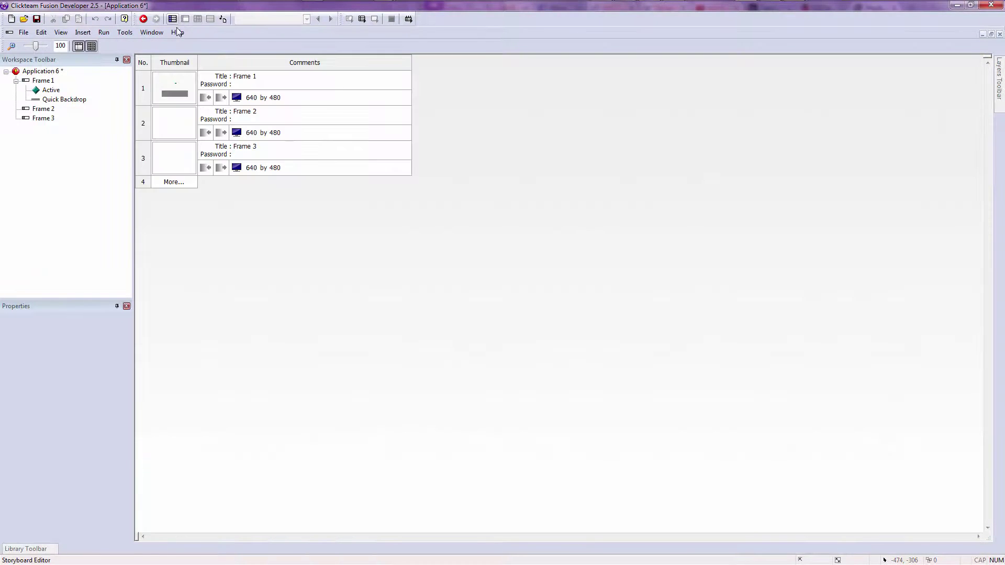
left_click(160, 99)
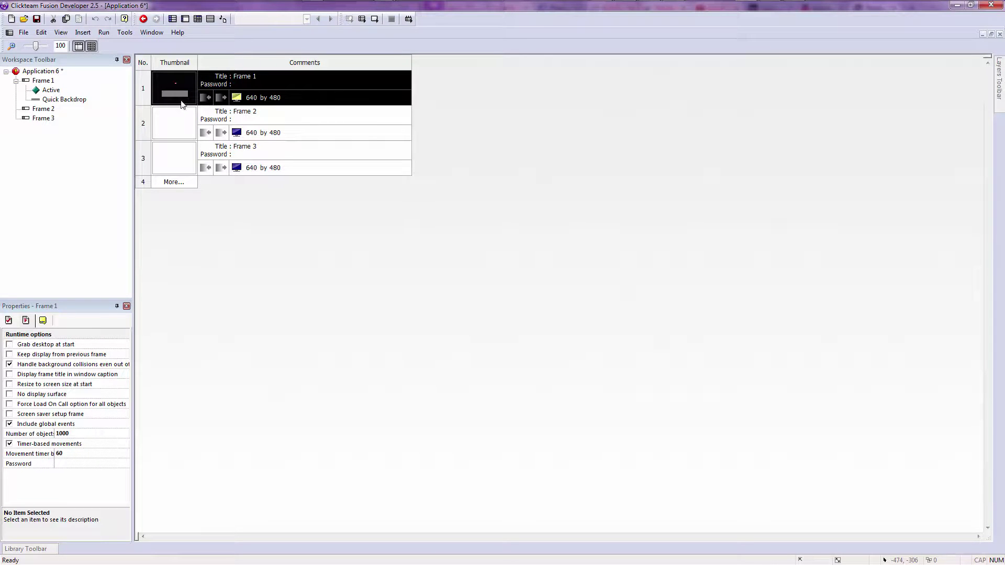
left_click(174, 127)
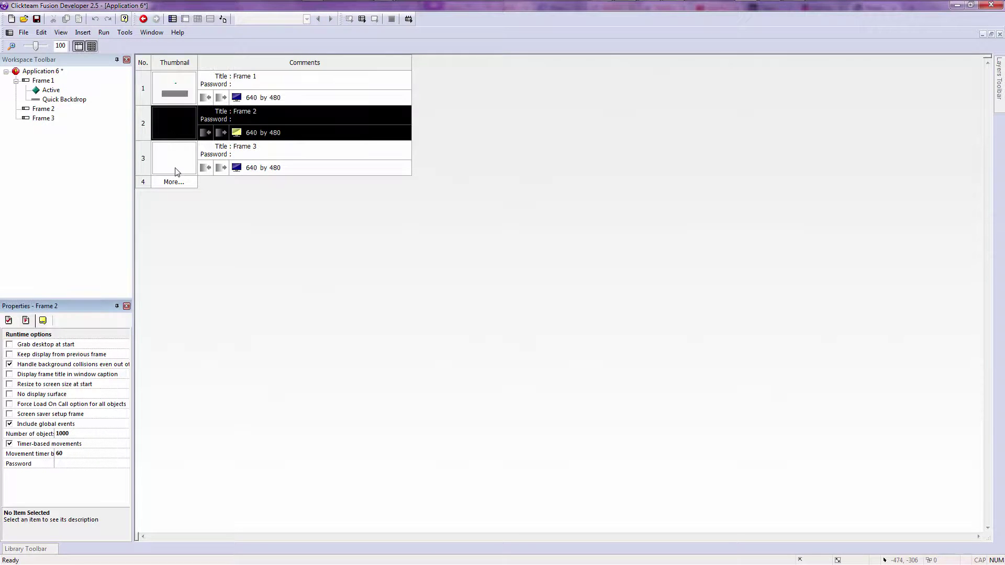
left_click(168, 100)
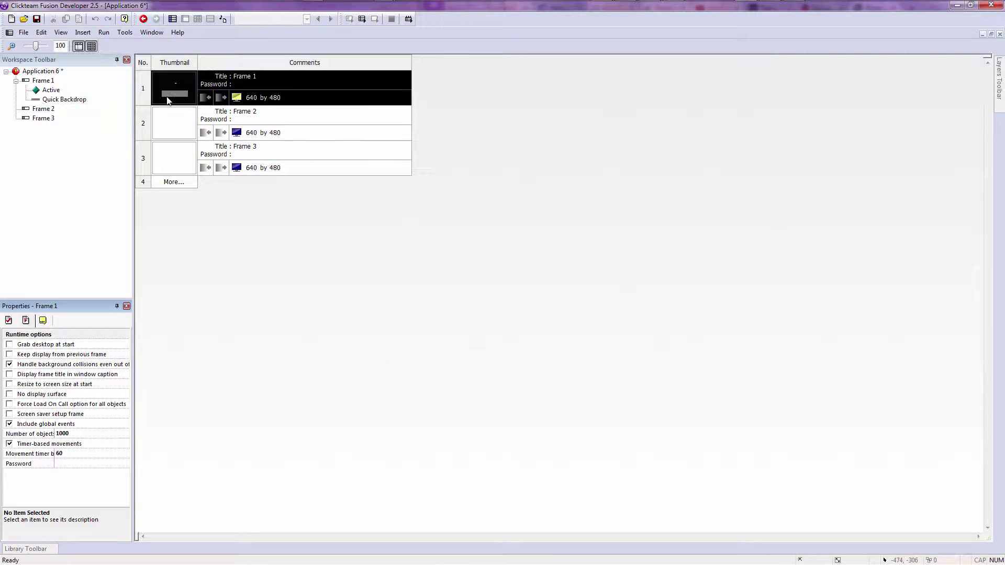
Add three more frames at the end of the storyboard.
left_click(147, 184)
left_click(145, 219)
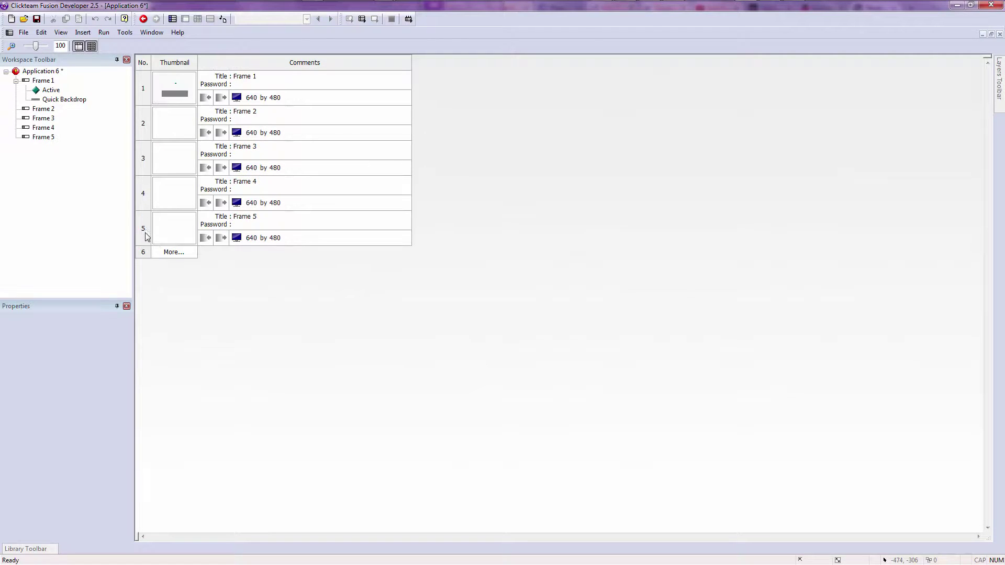
left_click(147, 251)
left_click(169, 252)
Move Frame 1 to second place in the storyboard, directly after Frame 2.
left_click(169, 93)
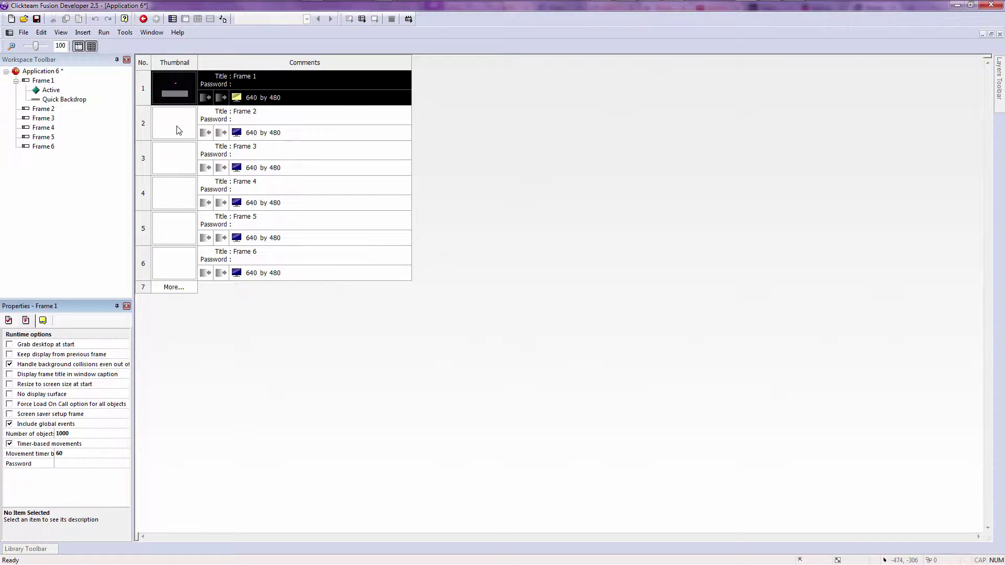
left_click_drag(178, 106, 178, 140)
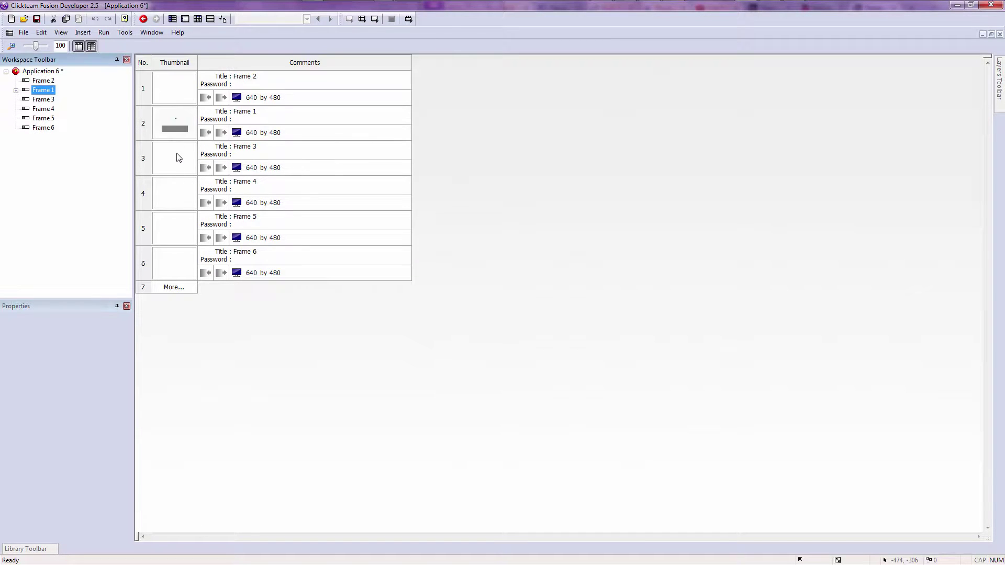
left_click(181, 128)
left_click(184, 161)
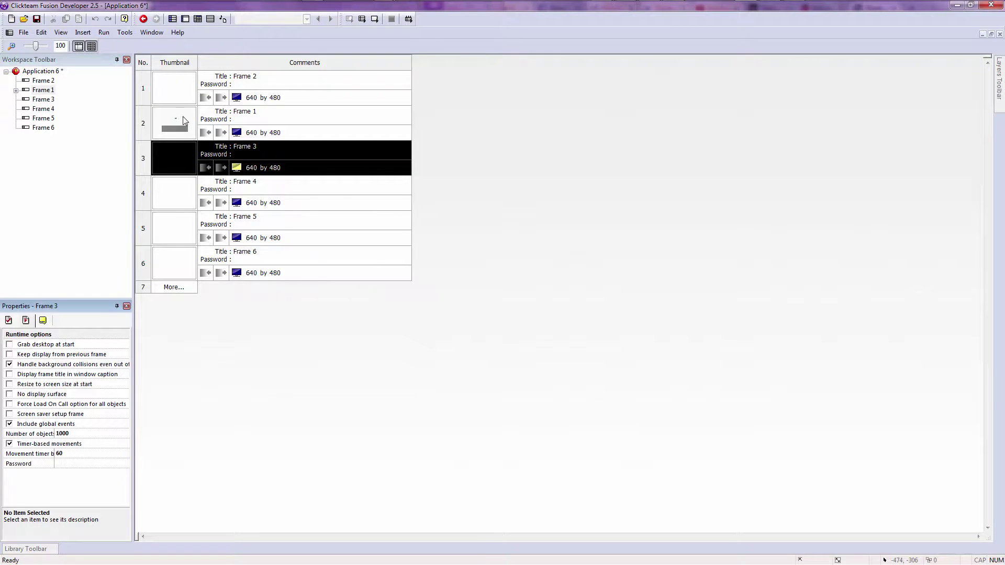
left_click_drag(185, 120, 460, 173)
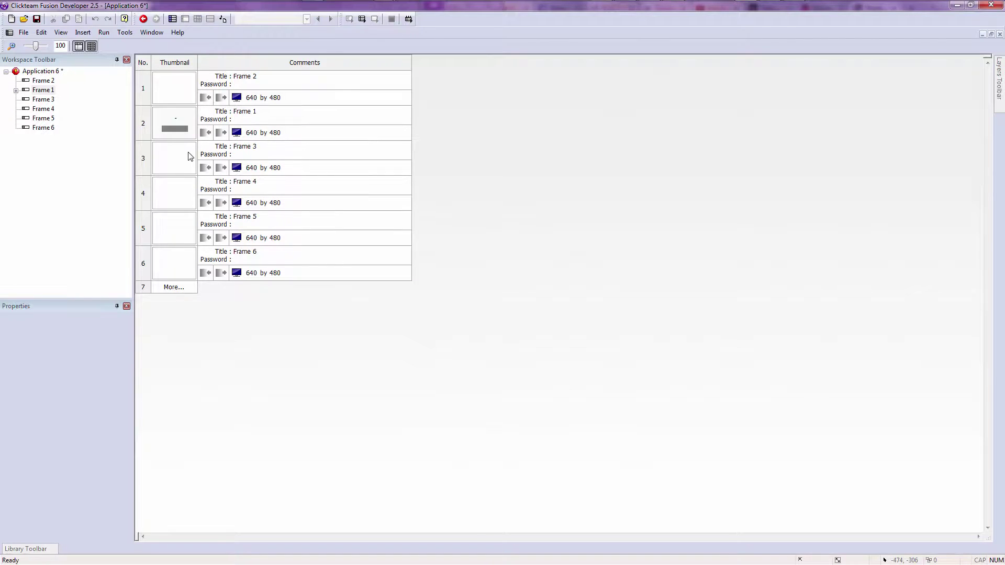
left_click_drag(189, 156, 187, 148)
left_click_drag(187, 147, 515, 166)
left_click_drag(192, 114, 177, 120)
Open Frame 1 from the storyboard and examine its layout, its event grid and its event list.
double_click(177, 119)
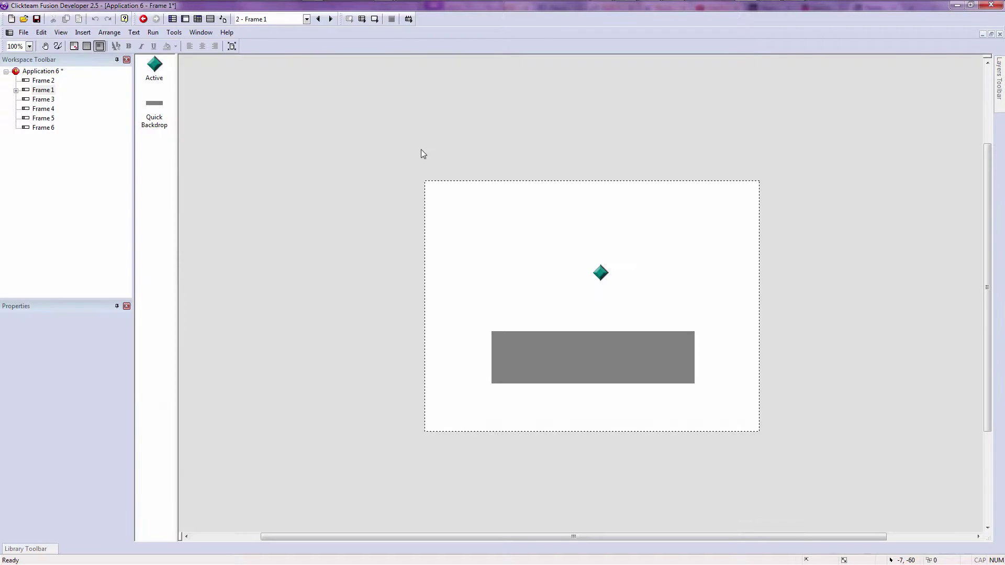
left_click_drag(376, 138, 825, 436)
left_click(198, 19)
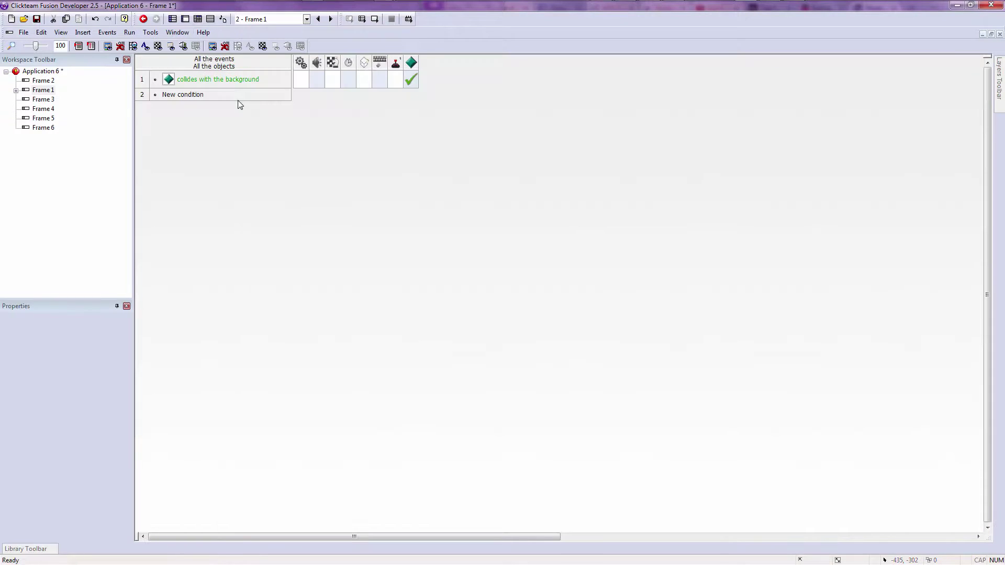
left_click(223, 19)
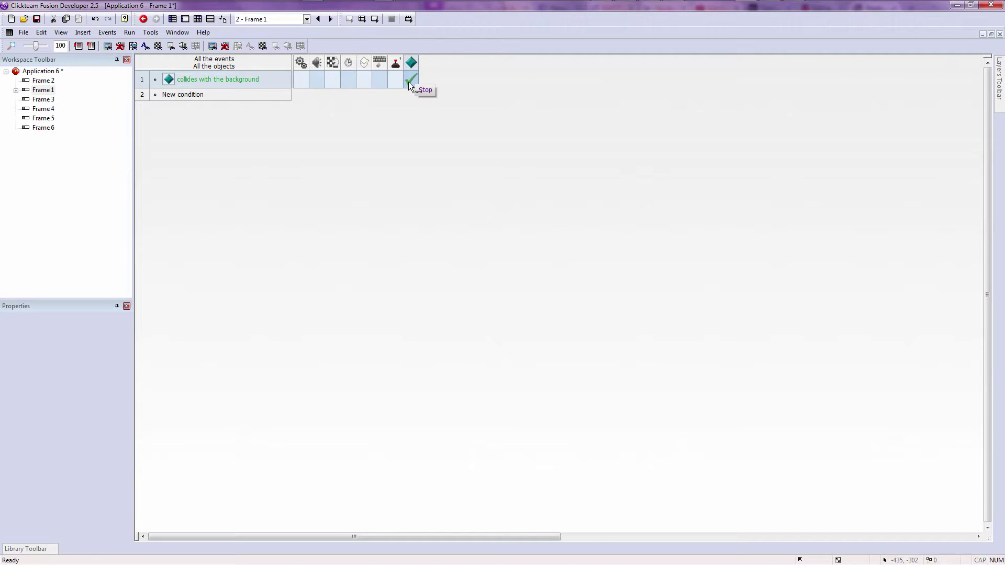
left_click(210, 19)
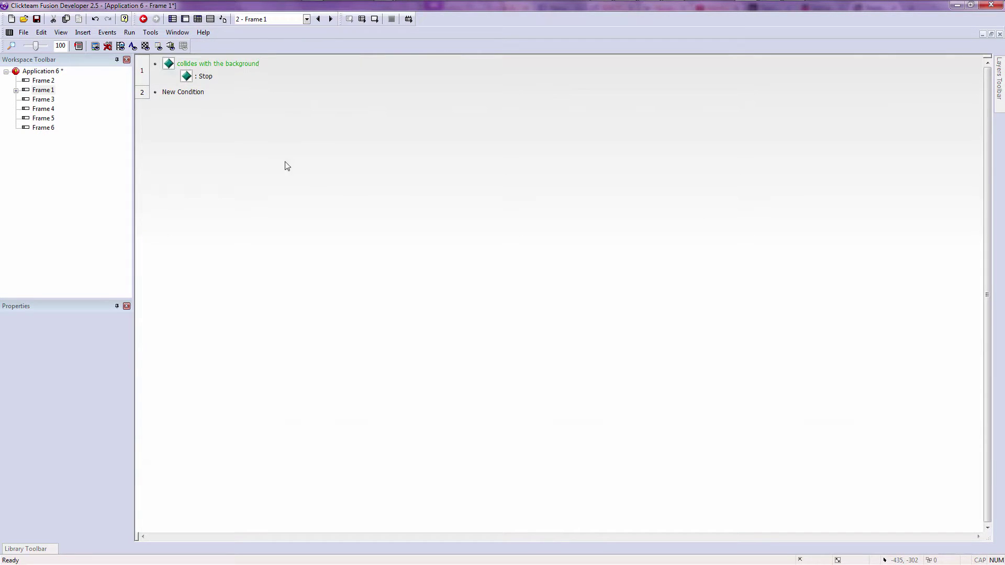